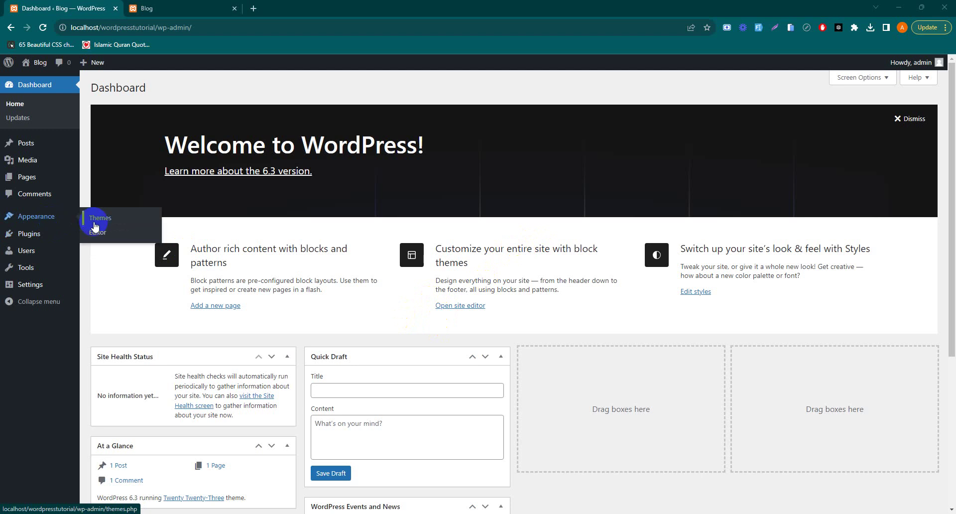
Step: Go to Appearance > Themes to see the three installed themes
click(52, 225)
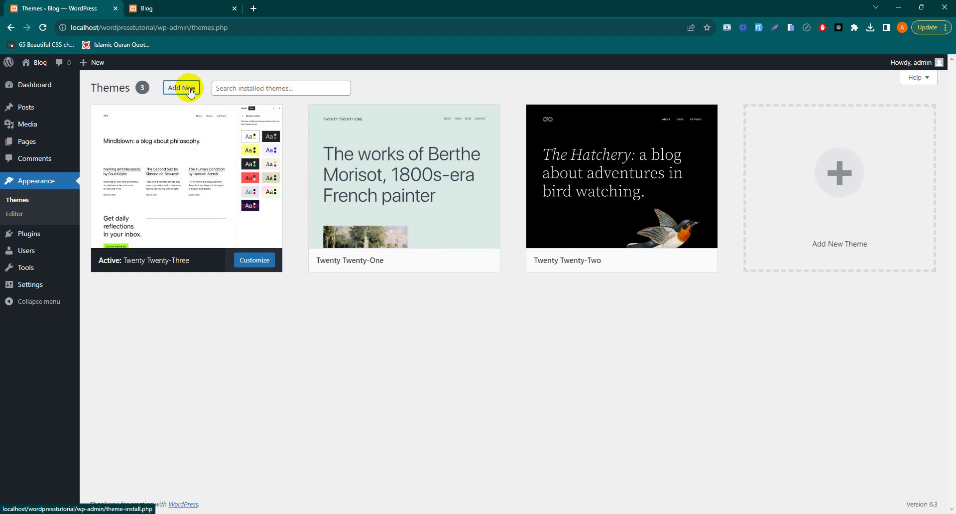
Step: Upload woodmart.zip from Downloads as a new theme and start installing it
click(192, 92)
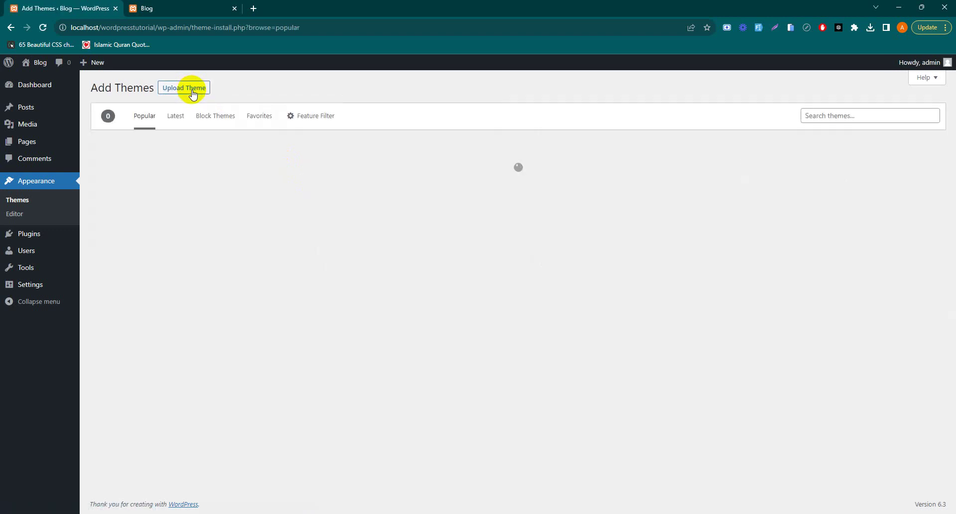
click(192, 92)
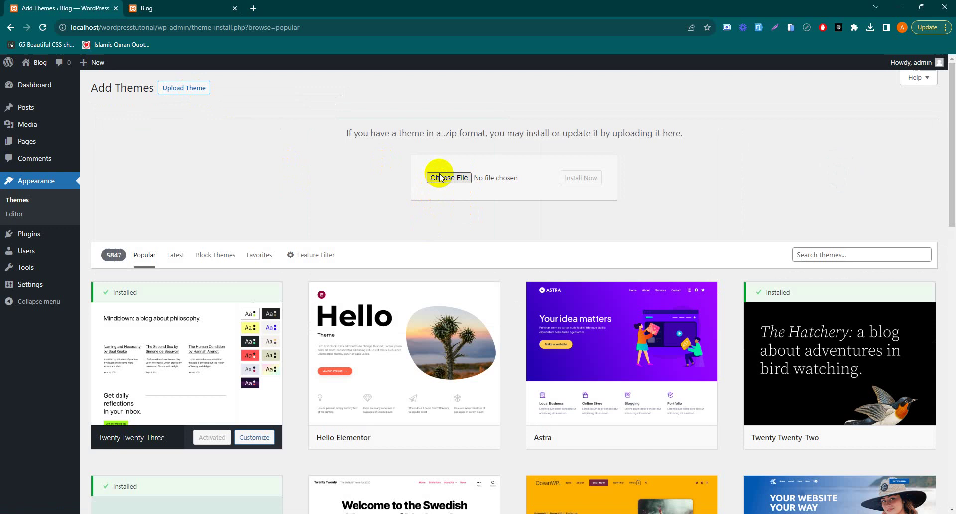
click(442, 179)
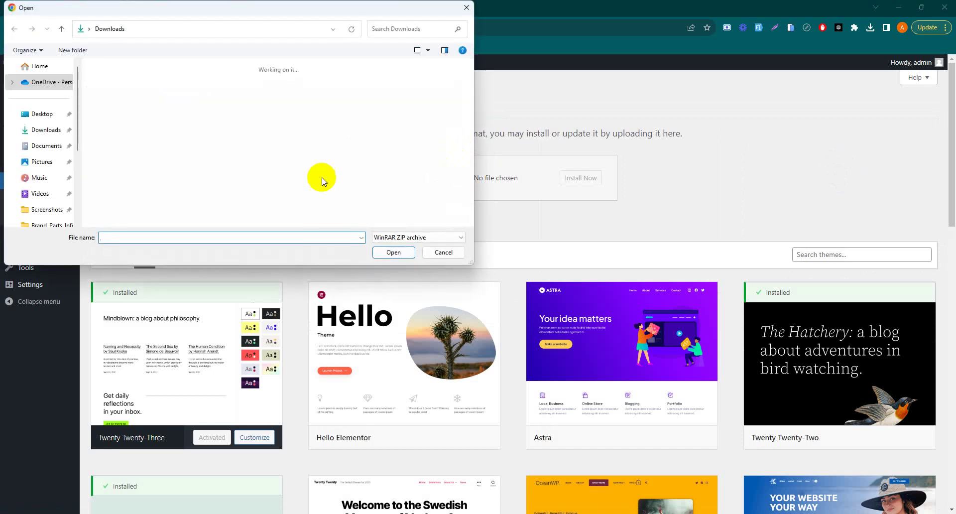
click(118, 113)
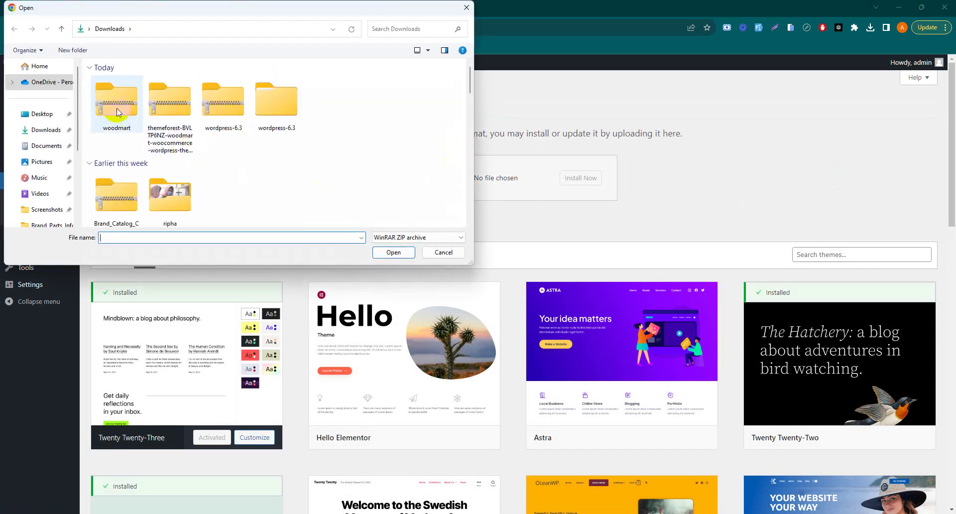
double_click(118, 112)
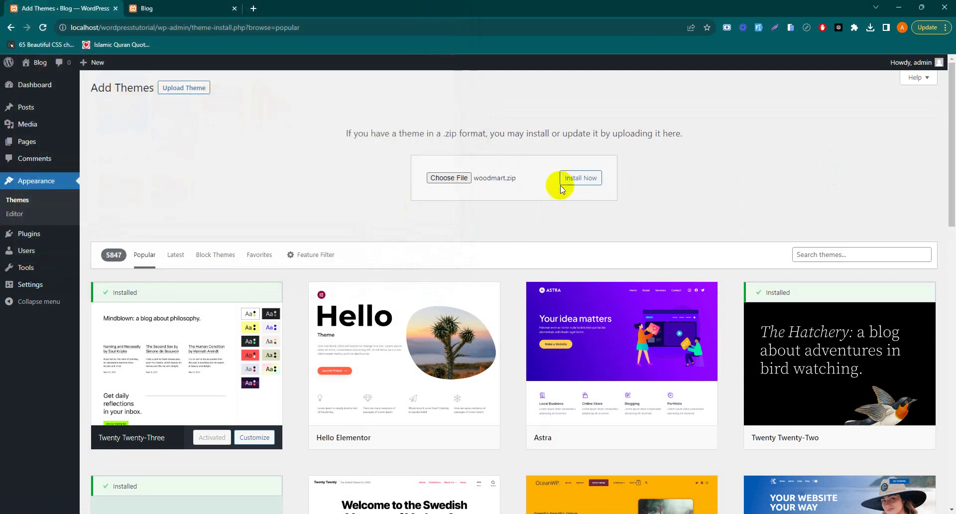
click(562, 183)
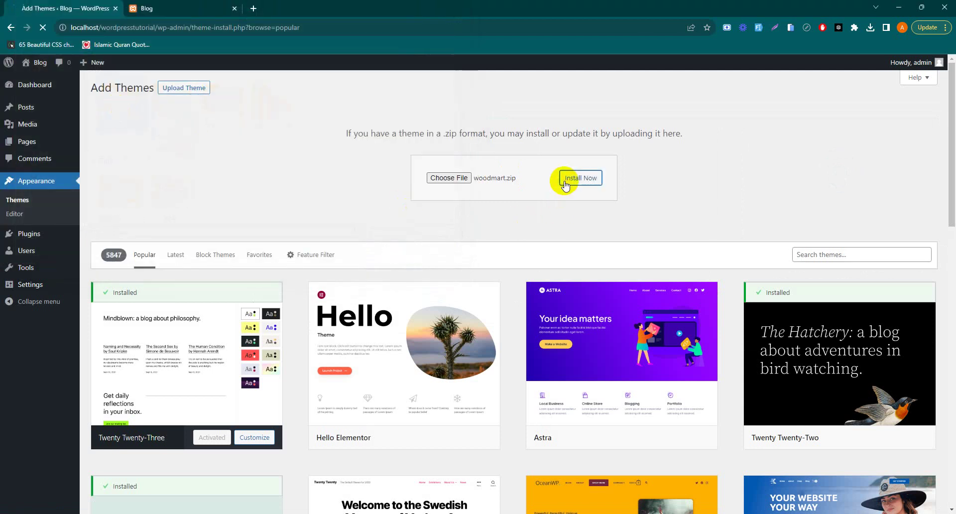
Step: In a new tab, search Google for themeforest and open the ThemeForest website
click(255, 7)
text(theme)
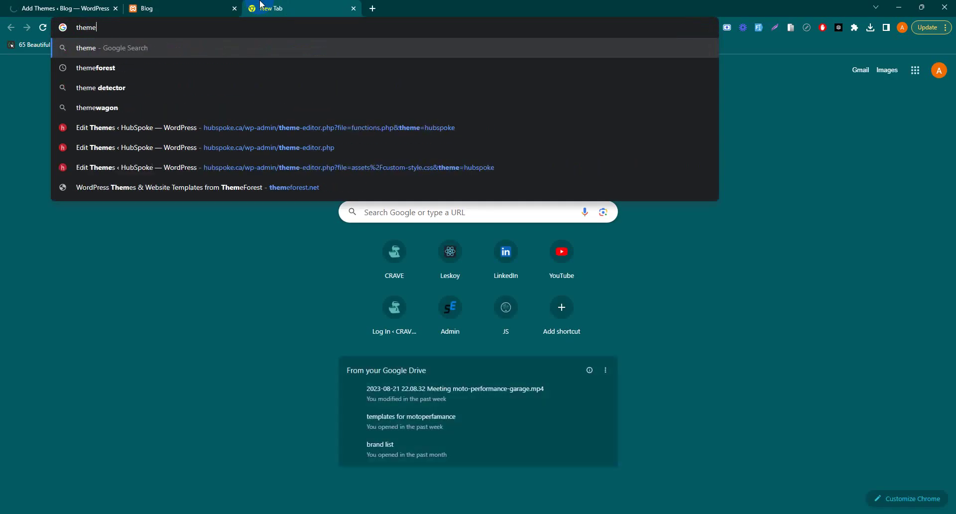
text(forest)
key(Return)
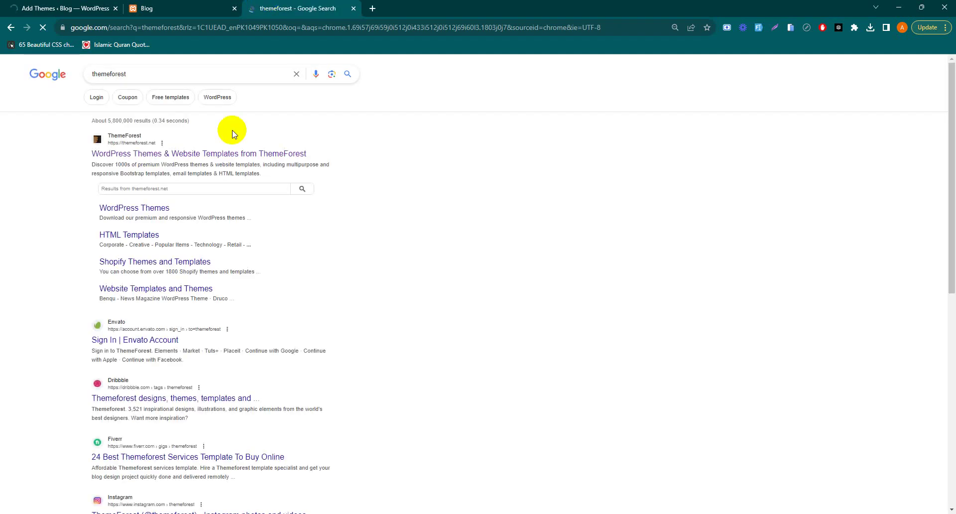
click(178, 155)
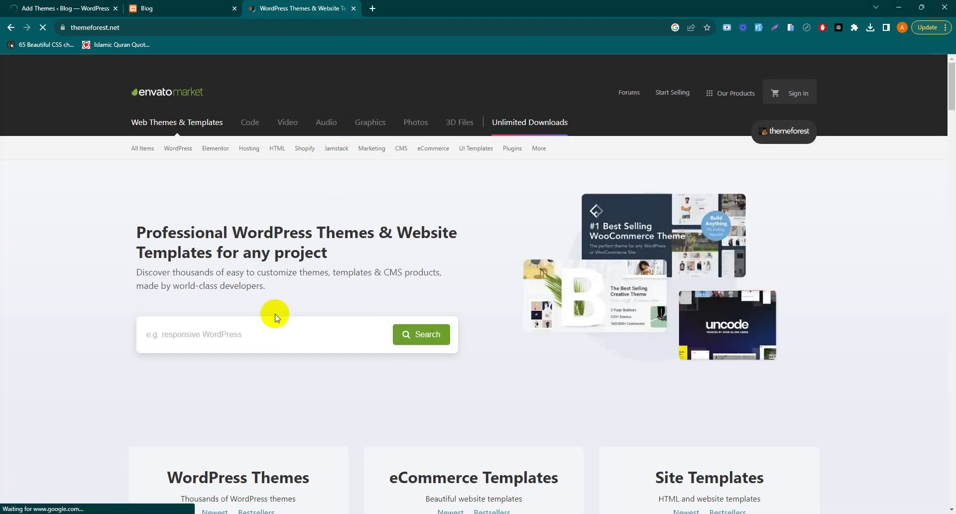
Step: Find the WoodMart item and browse its live preview of prebuilt demos
text(wordpress-theme/20264492)
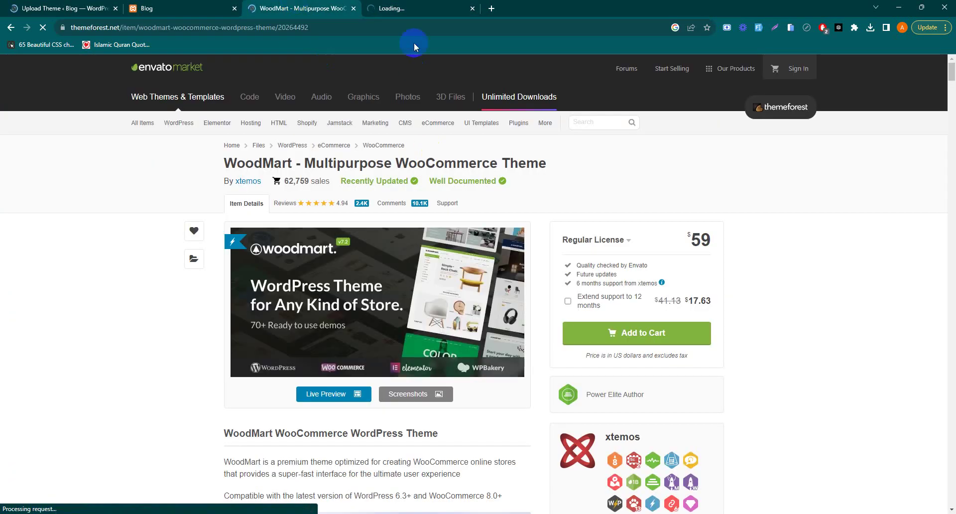
click(418, 8)
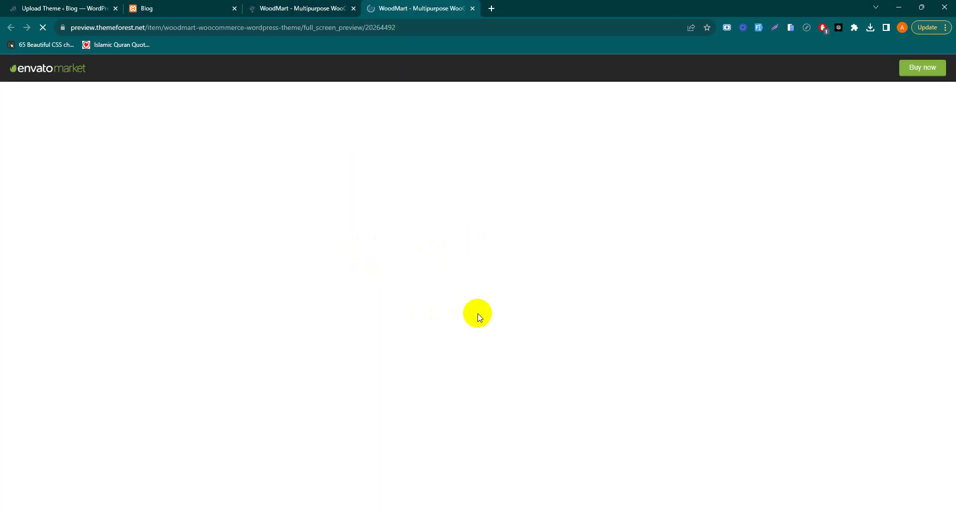
scroll(416, 284, down, 10)
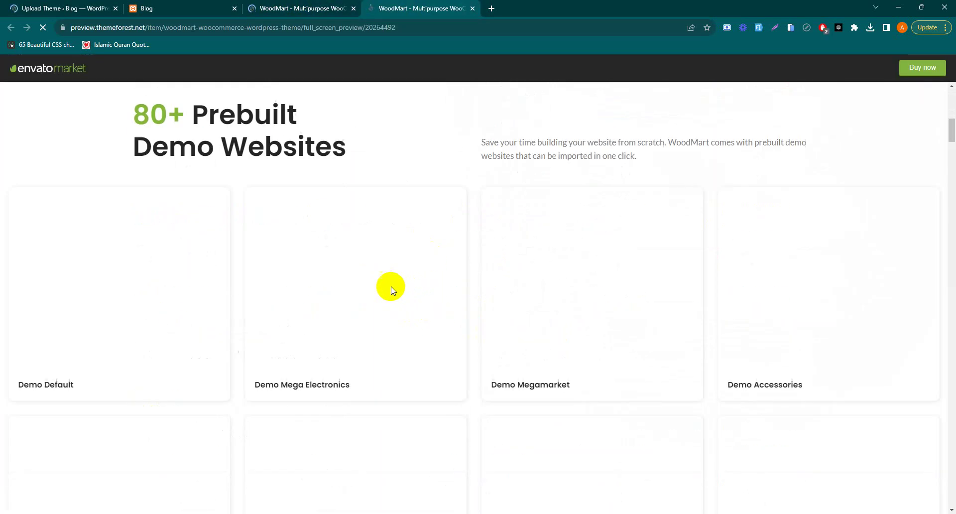
scroll(372, 277, up, 5)
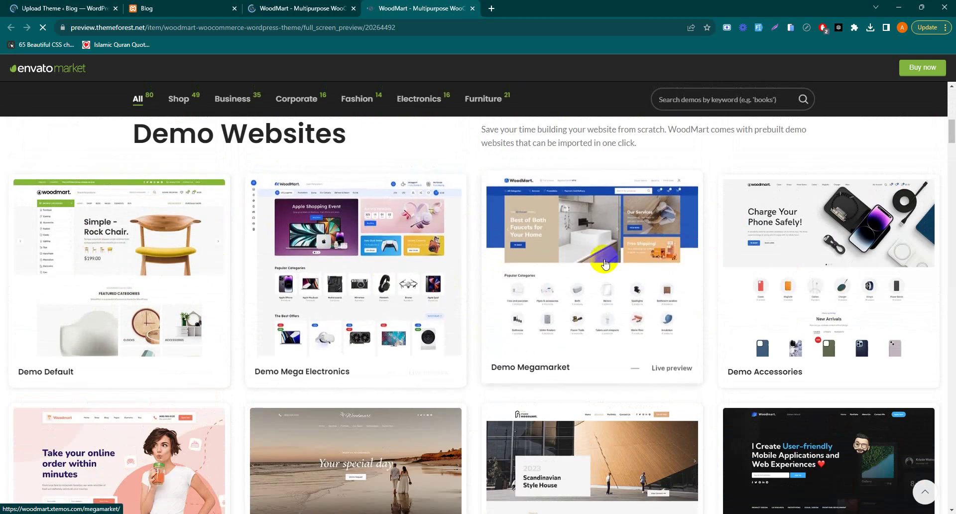
scroll(150, 279, down, 3)
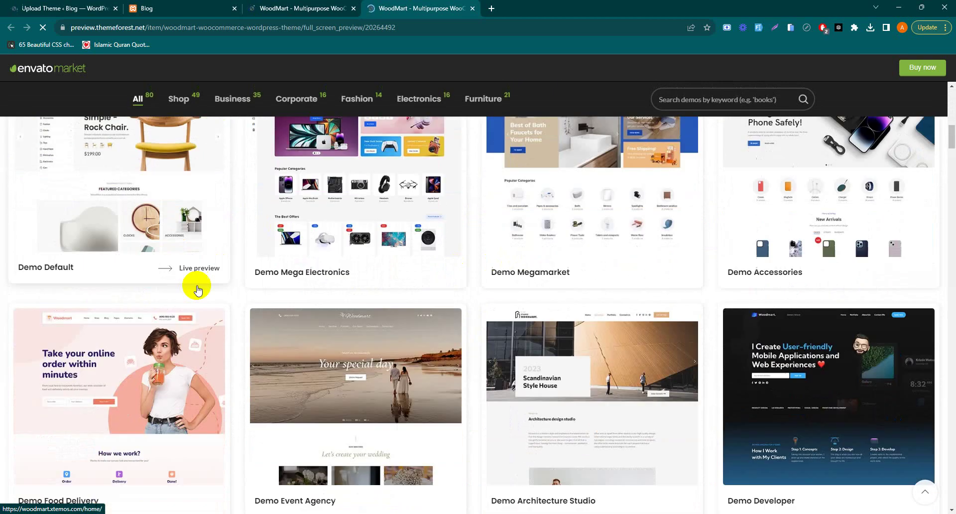
scroll(443, 314, up, 4)
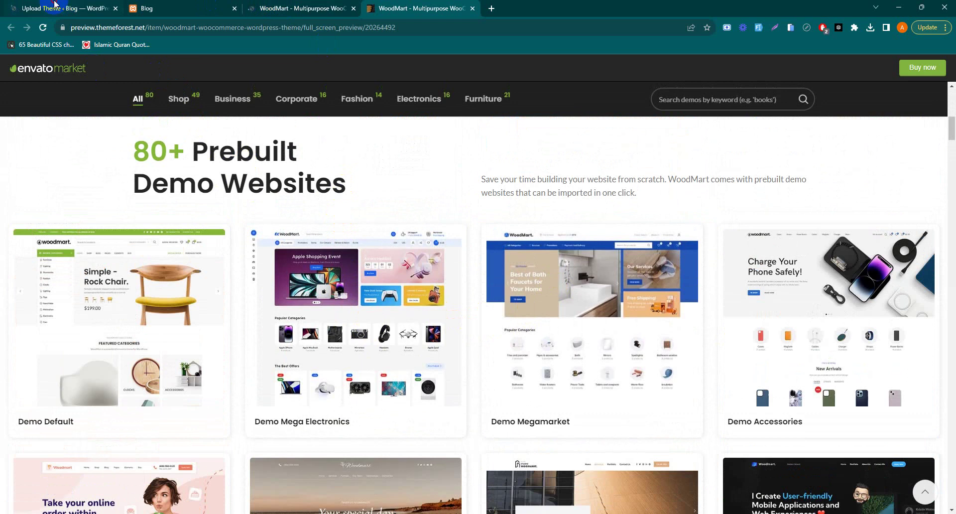
Step: Activate the installed WoodMart theme and close both WoodMart ThemeForest tabs
click(55, 6)
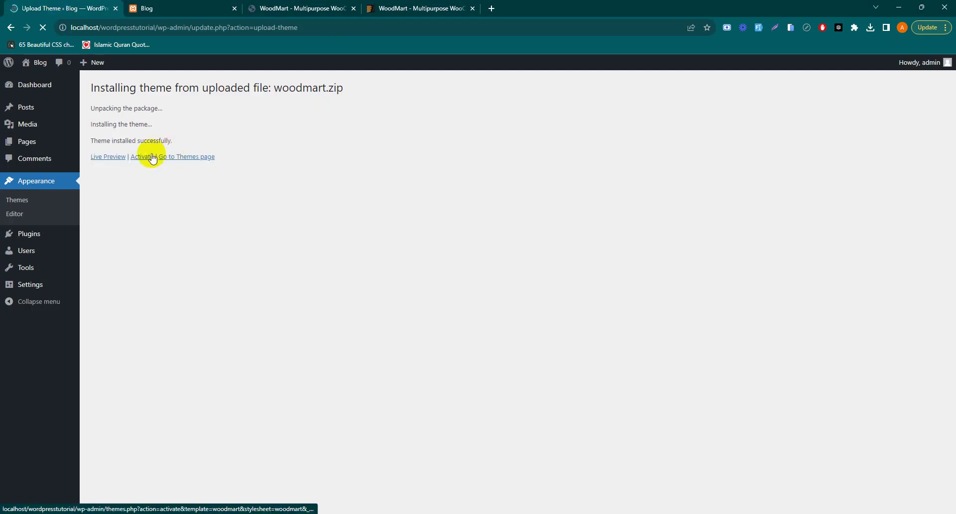
click(141, 157)
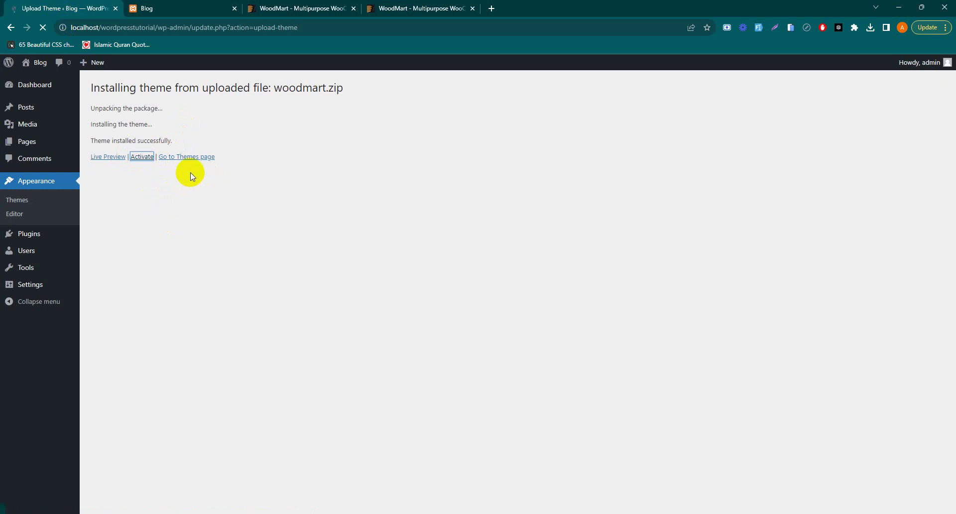
click(354, 9)
click(354, 8)
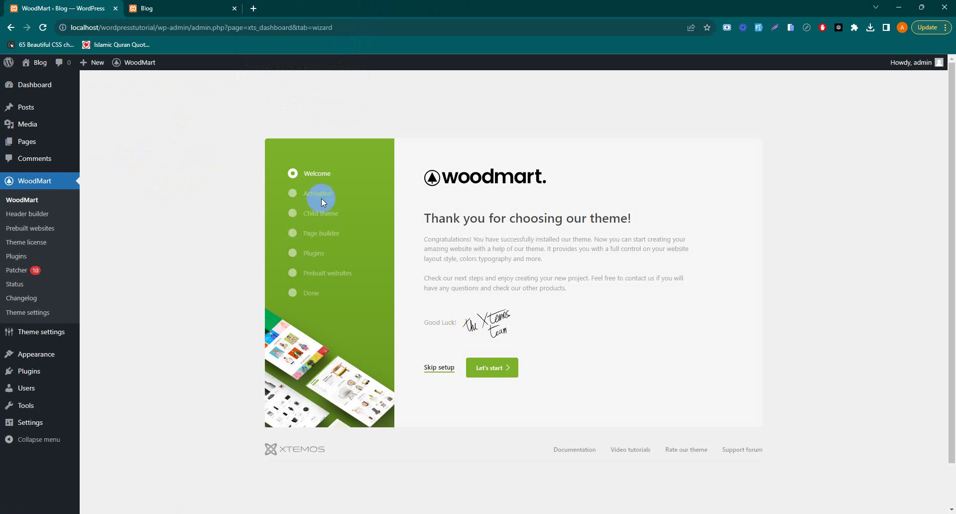
Step: Start the WoodMart wizard, skip theme licence activation, and pass the child theme step
click(492, 368)
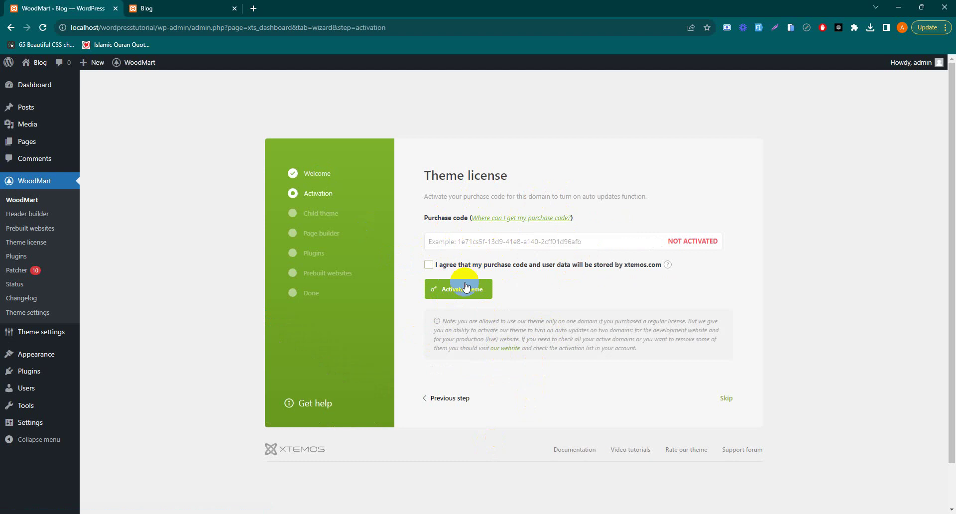
click(724, 397)
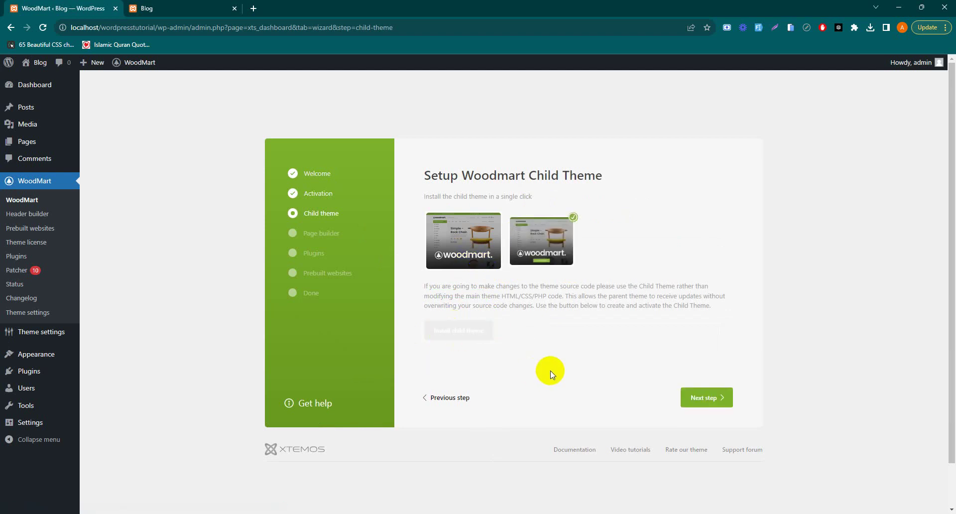
click(693, 399)
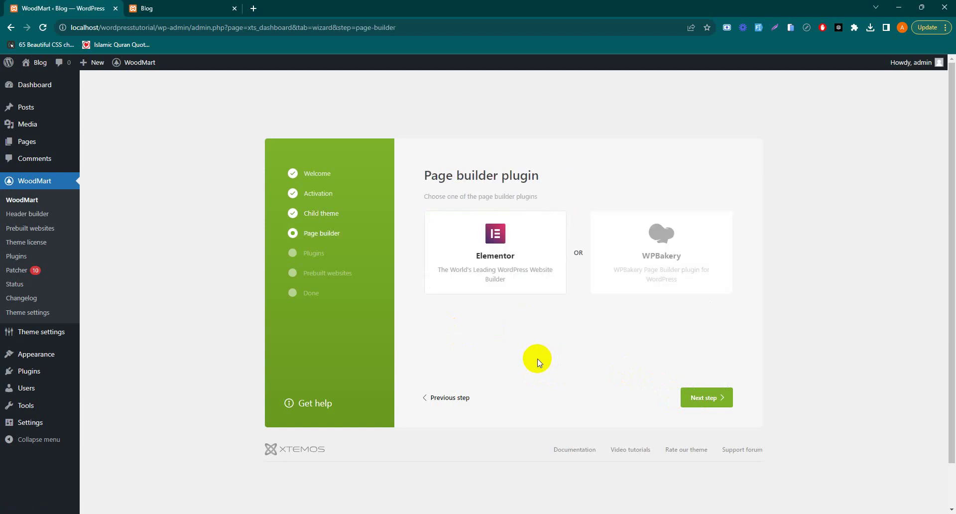
Step: Pick Elementor over WPBakery as the page builder and continue to plugins
click(642, 271)
click(501, 275)
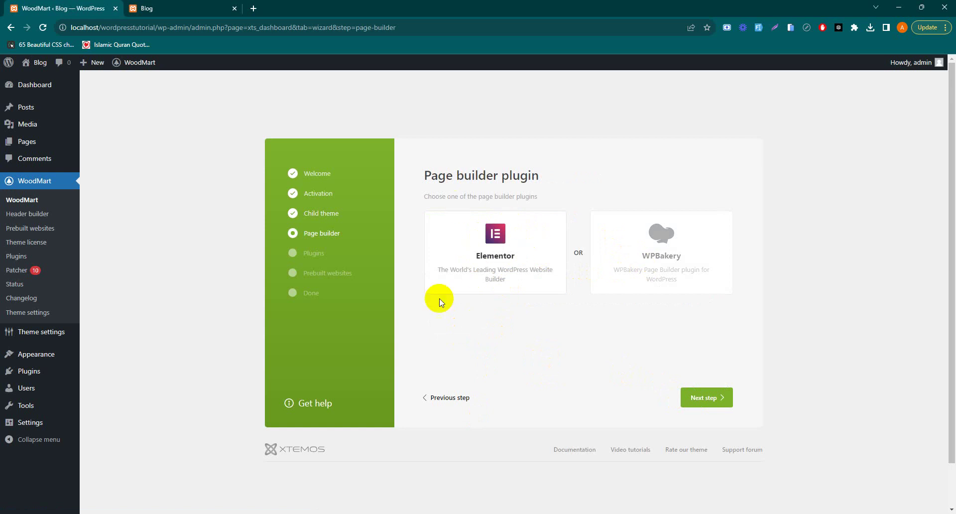
click(628, 274)
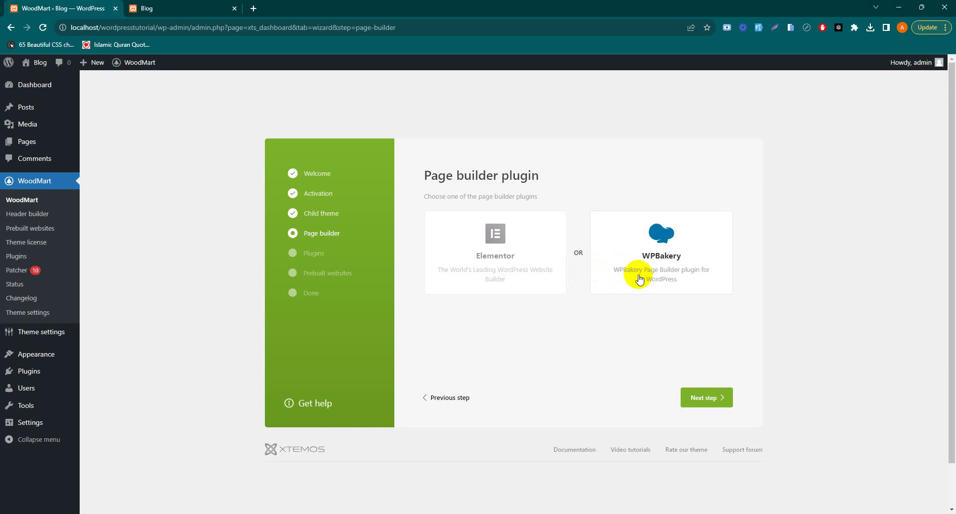
click(487, 280)
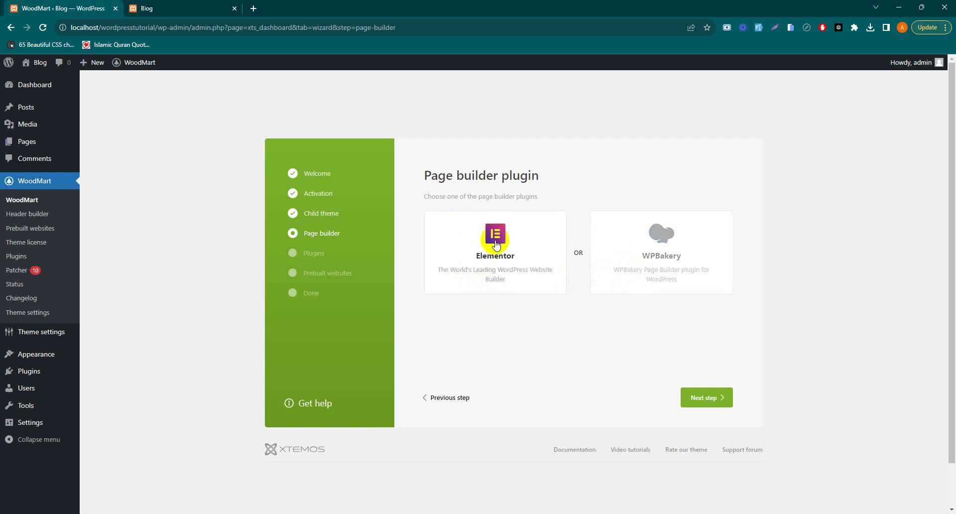
click(711, 398)
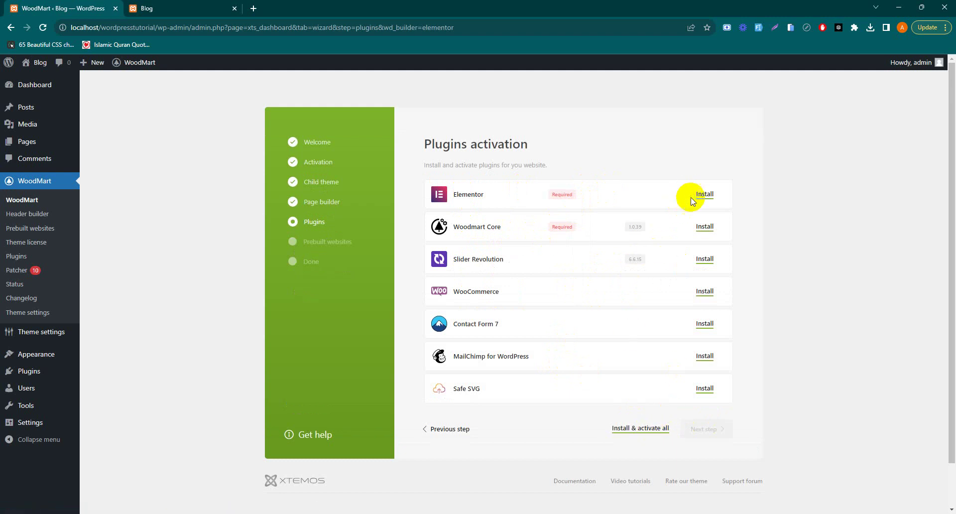
Step: Install and activate all seven plugins, then continue to Prebuilt websites
scroll(662, 280, down, 1)
scroll(581, 348, up, 1)
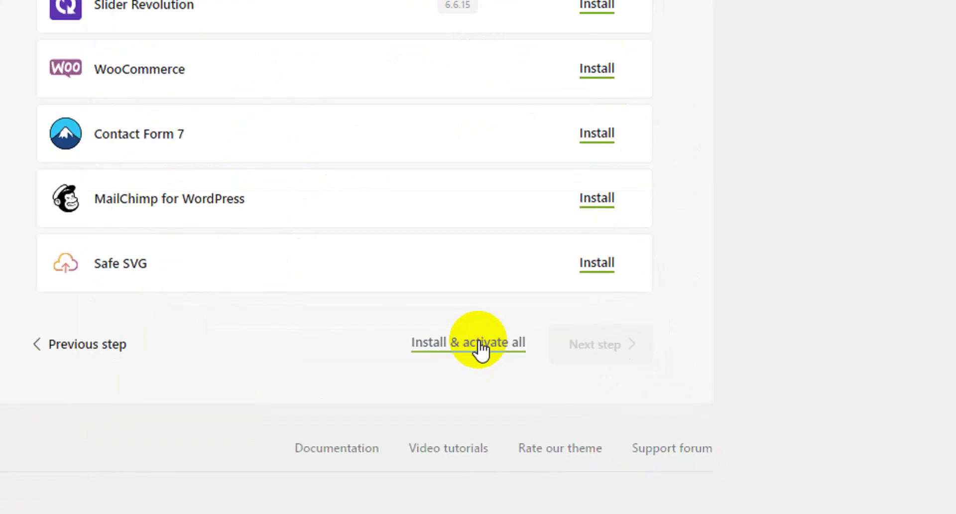
click(479, 341)
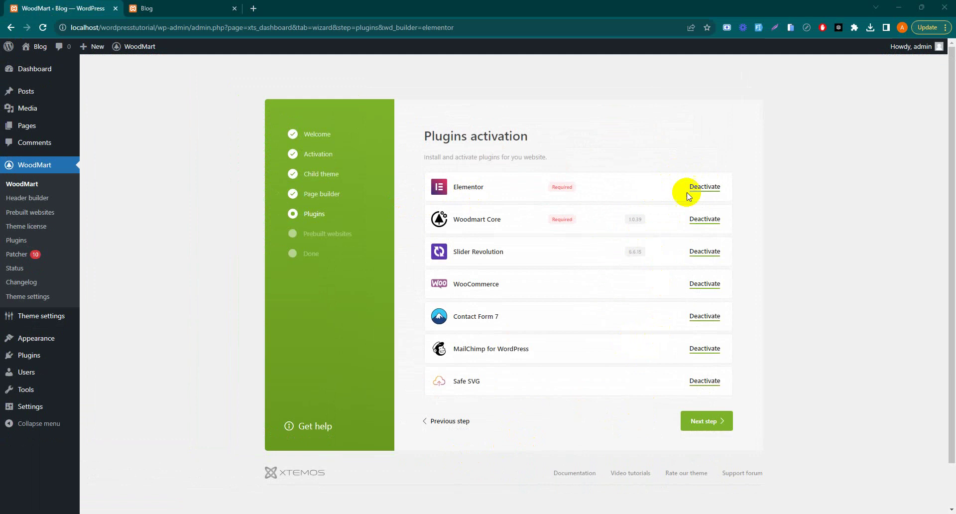
click(712, 424)
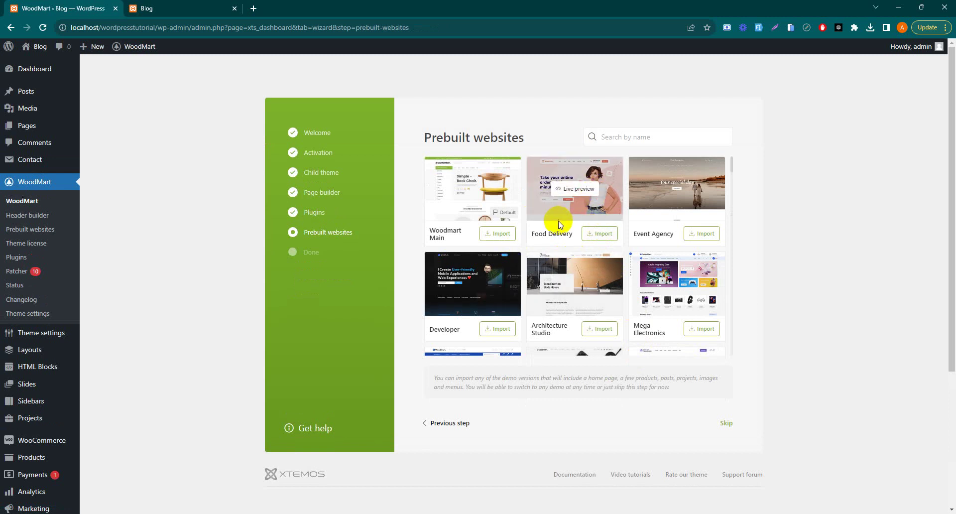
scroll(555, 224, down, 3)
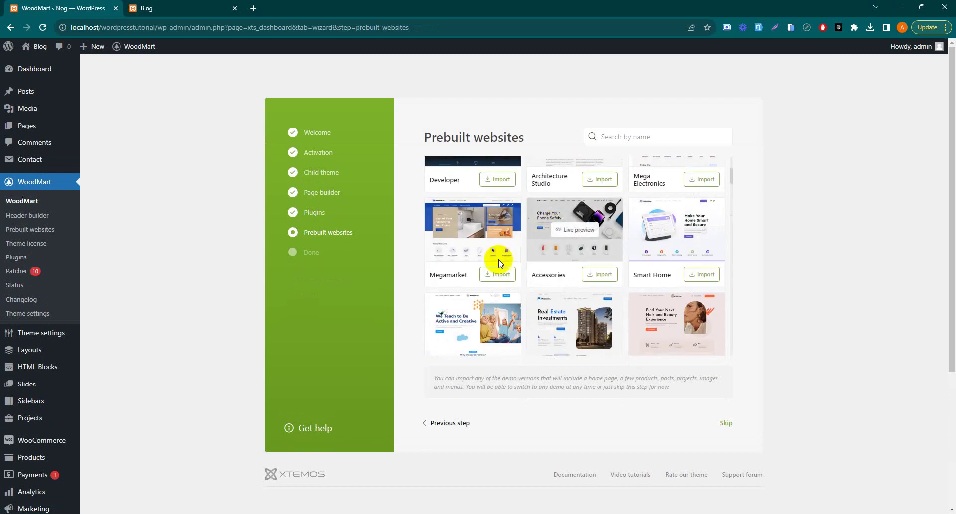
scroll(597, 251, down, 3)
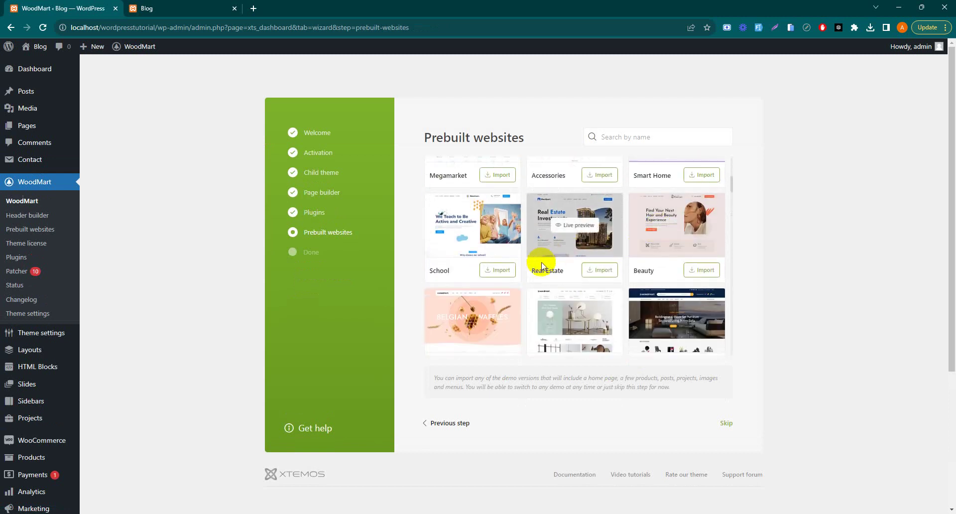
scroll(548, 271, down, 3)
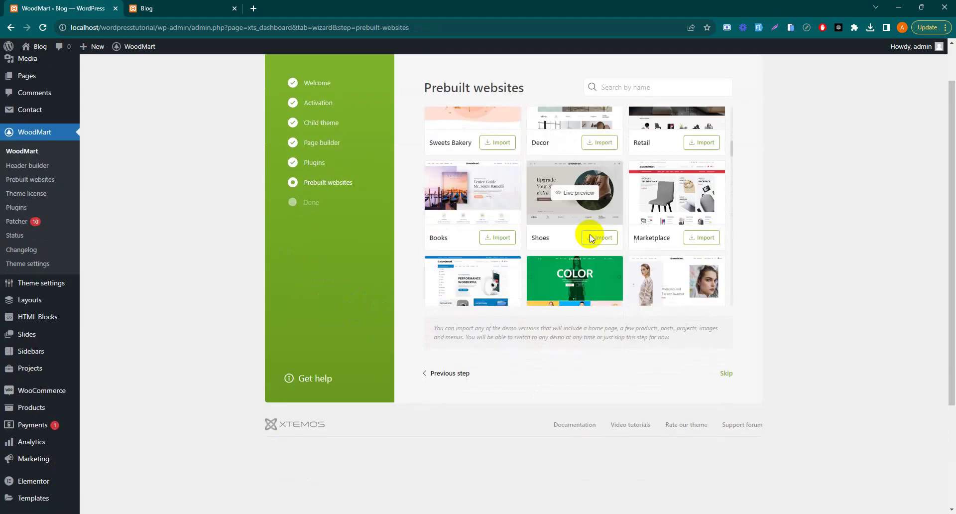
scroll(591, 238, down, 3)
scroll(673, 234, up, 2)
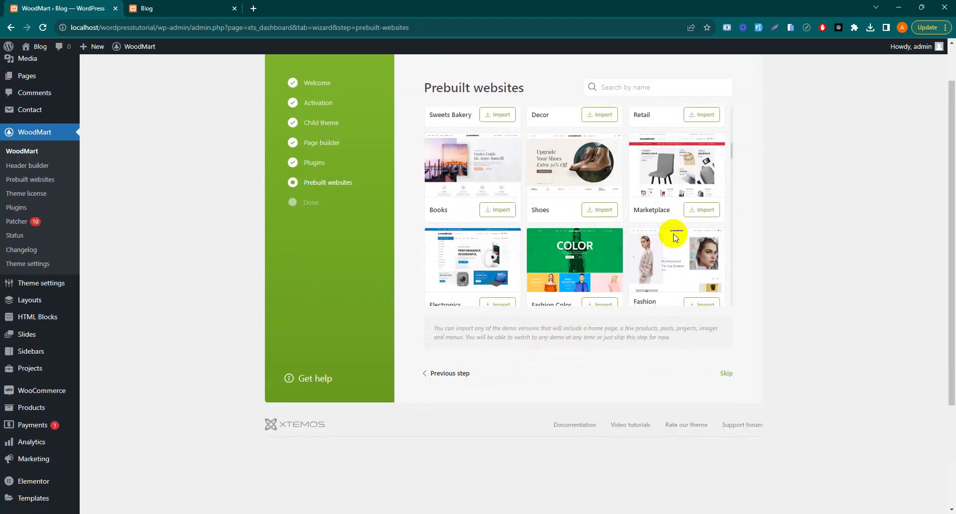
scroll(673, 234, up, 3)
scroll(763, 247, up, 1)
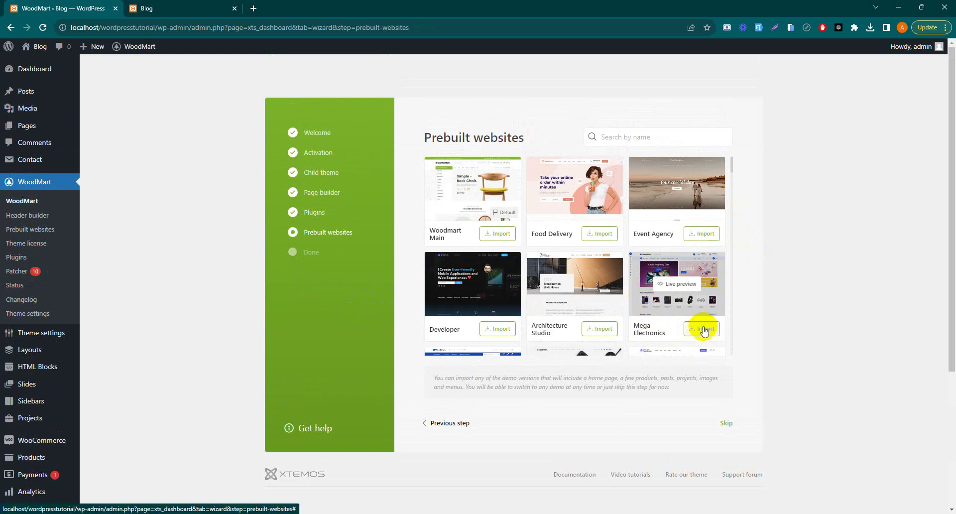
Step: Import the Mega Electronics demo and advance to the final 'Everything is ready!' screen
click(704, 329)
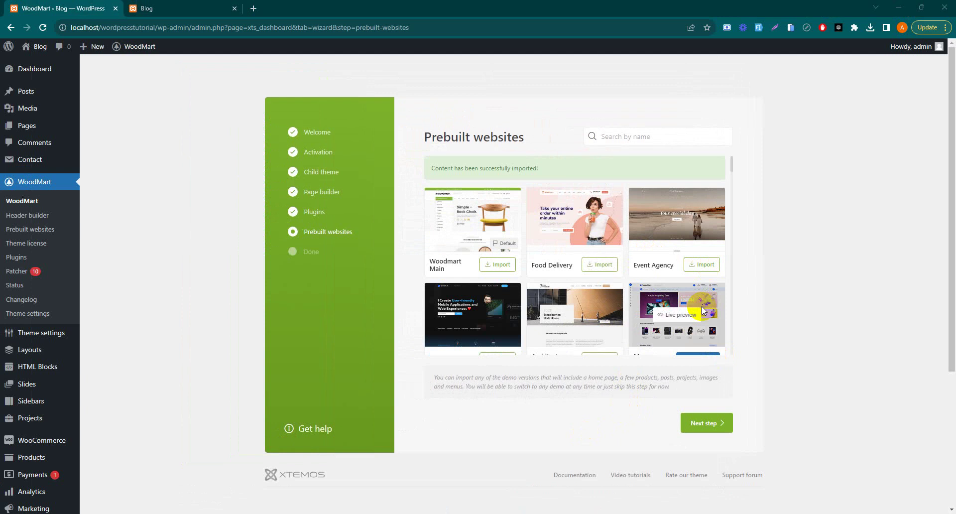
scroll(703, 312, down, 1)
click(714, 426)
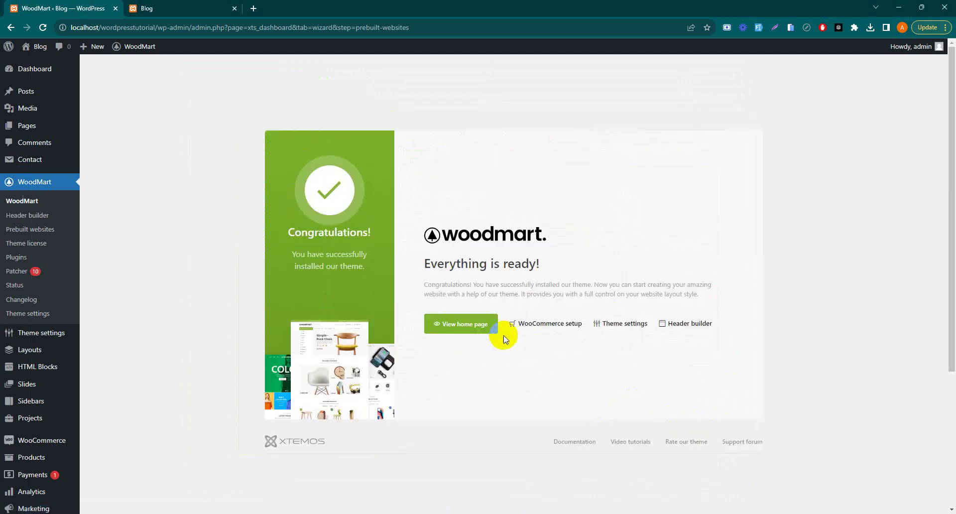
Step: View the Mega Electronics home page, scrolling through categories, offers and footer
click(468, 326)
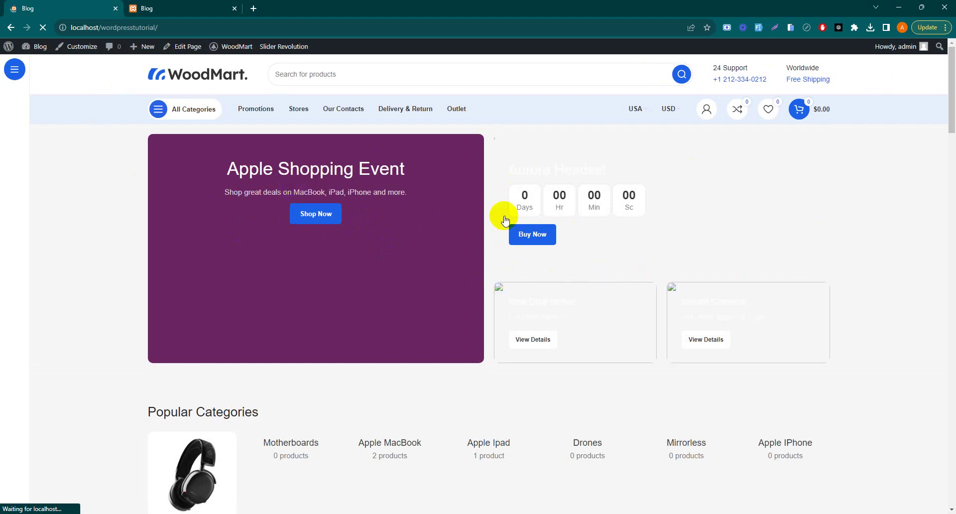
scroll(495, 261, down, 3)
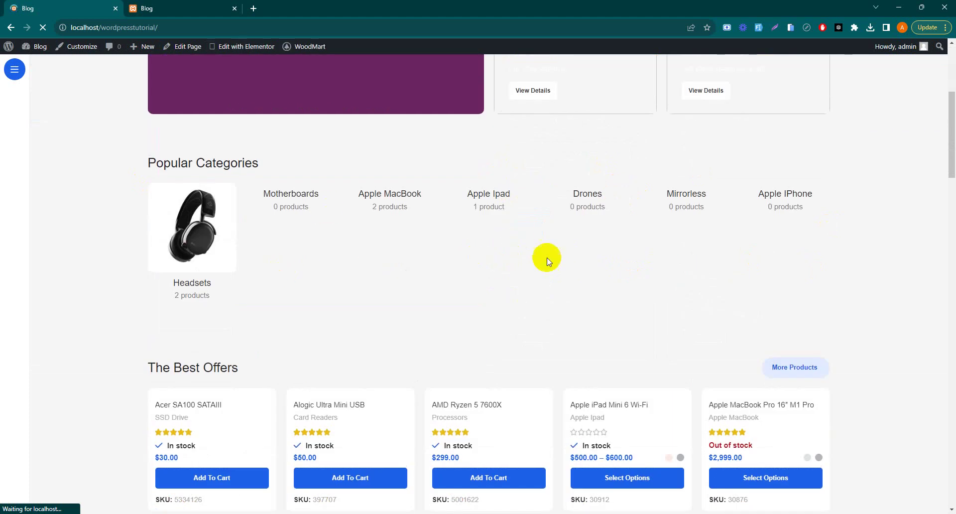
scroll(546, 258, up, 2)
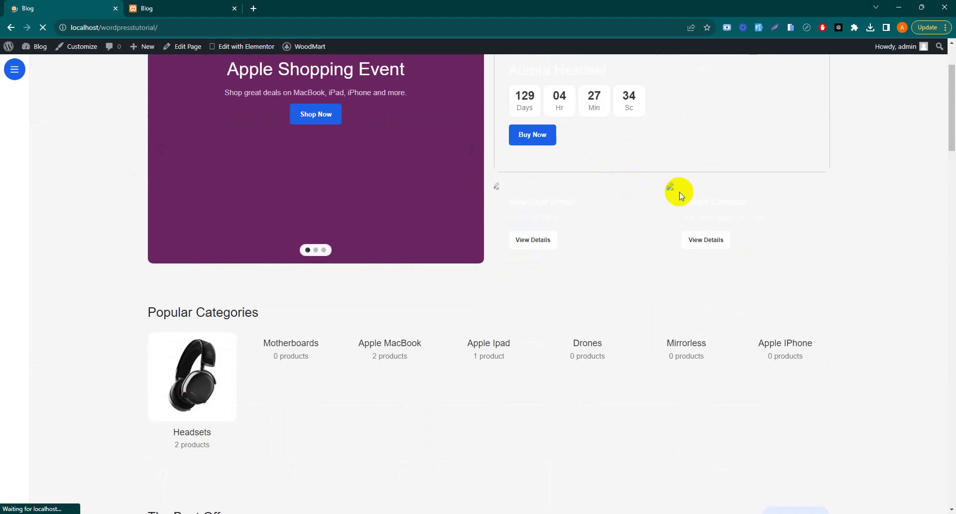
scroll(554, 239, up, 2)
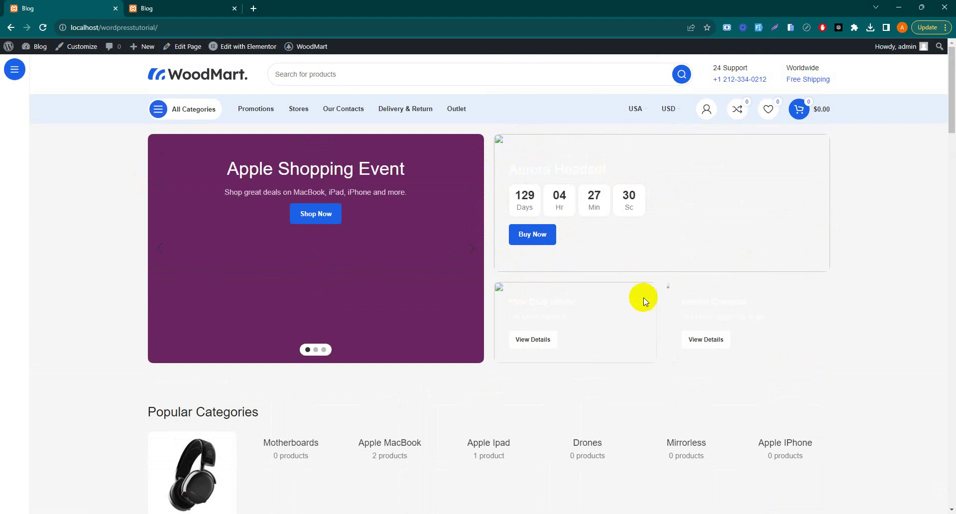
scroll(300, 301, down, 10)
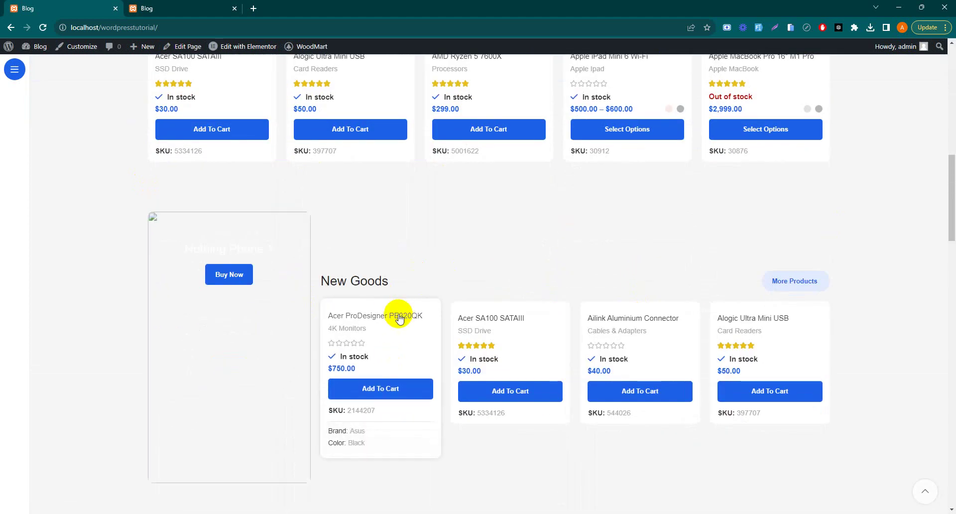
scroll(399, 313, down, 14)
scroll(486, 268, down, 15)
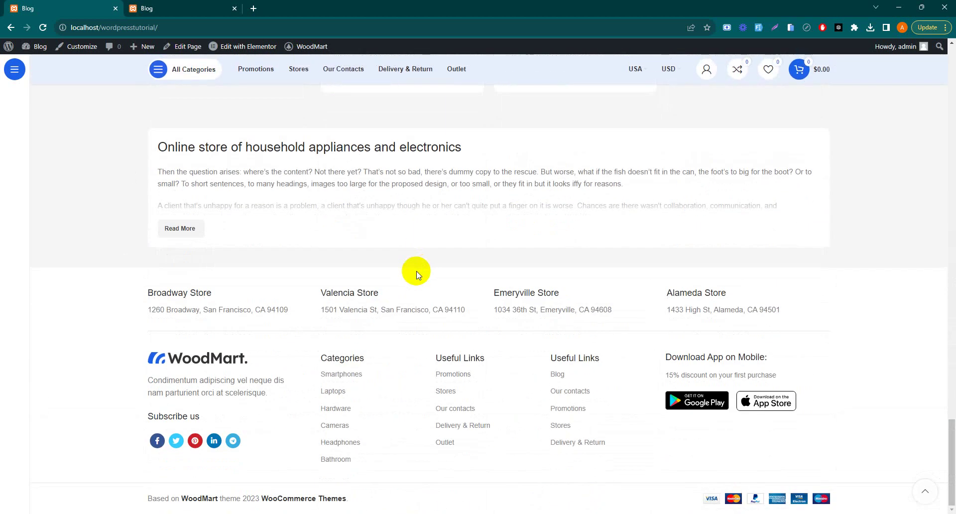
scroll(418, 274, up, 20)
scroll(417, 274, up, 3)
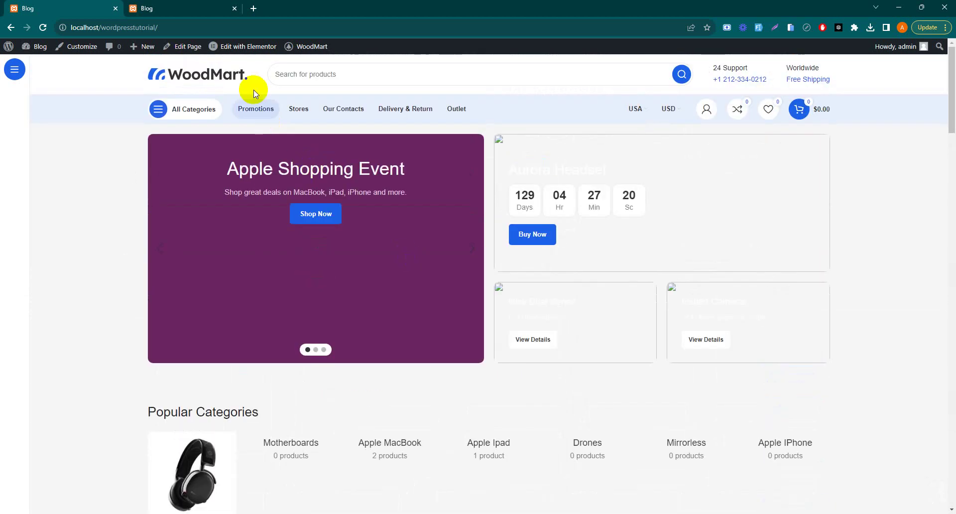
Step: Check the Edit with Elementor menu, then return to the admin Dashboard via the site name
click(245, 48)
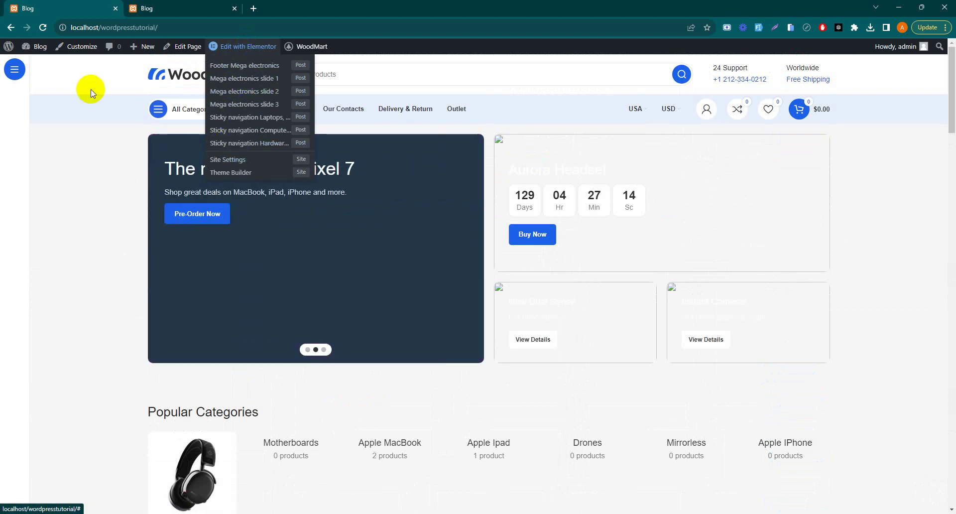
click(40, 48)
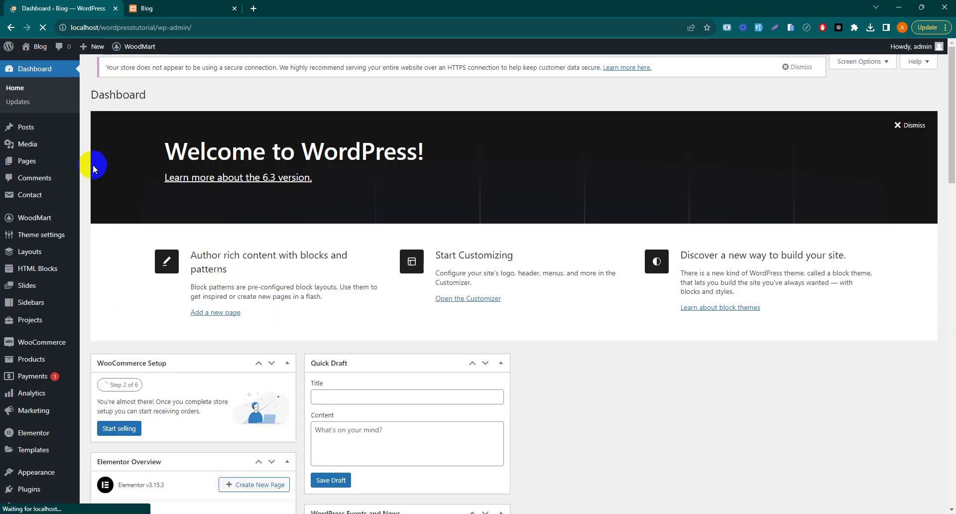
Step: Skim the 21 imported demo pages, then show the 18 imported electronics products
mouse_move(45, 162)
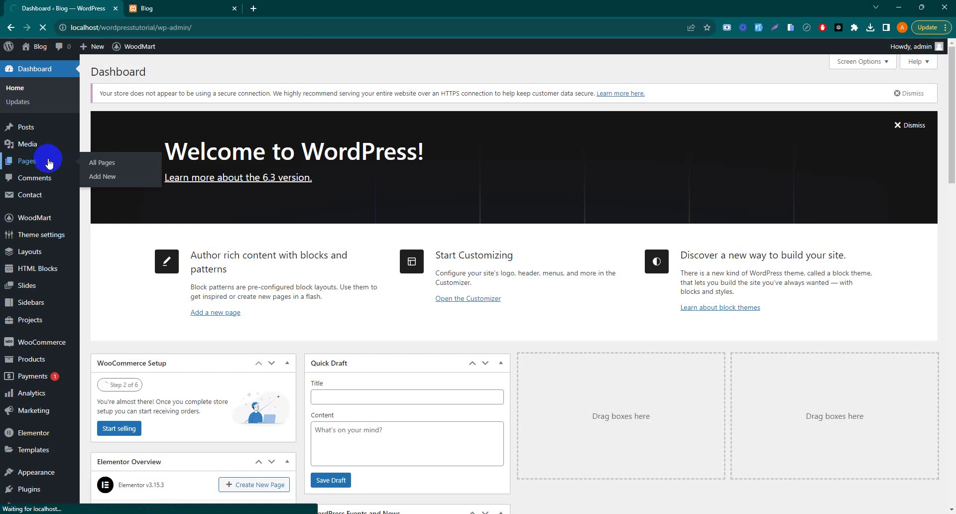
scroll(126, 269, down, 5)
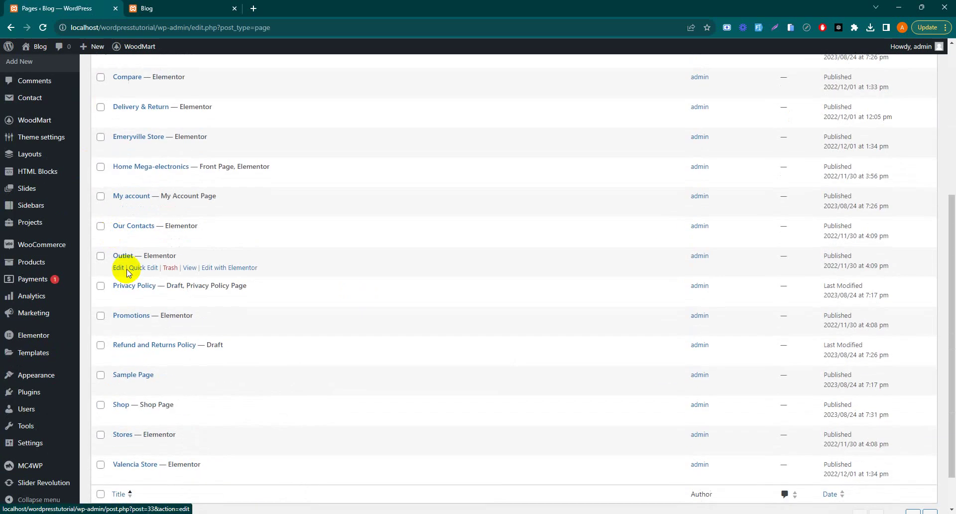
scroll(142, 326, up, 5)
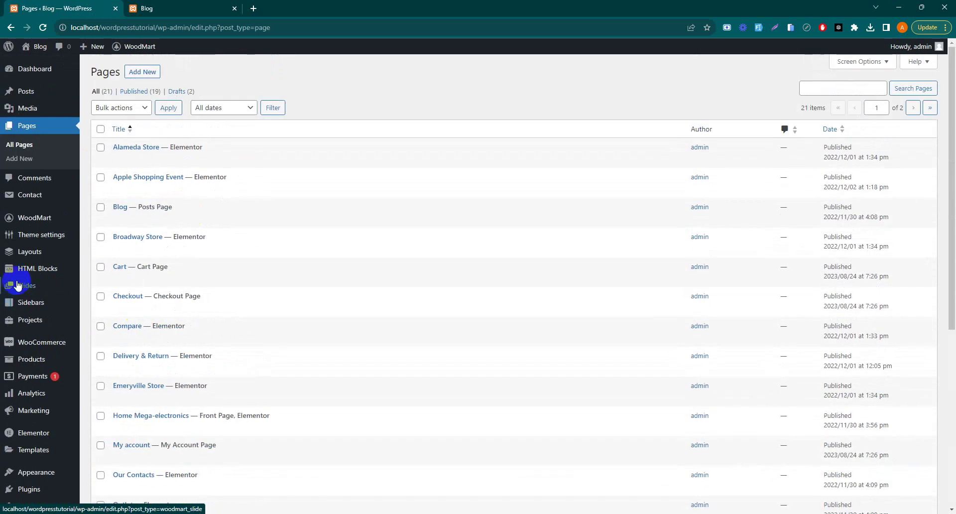
mouse_move(43, 293)
click(47, 362)
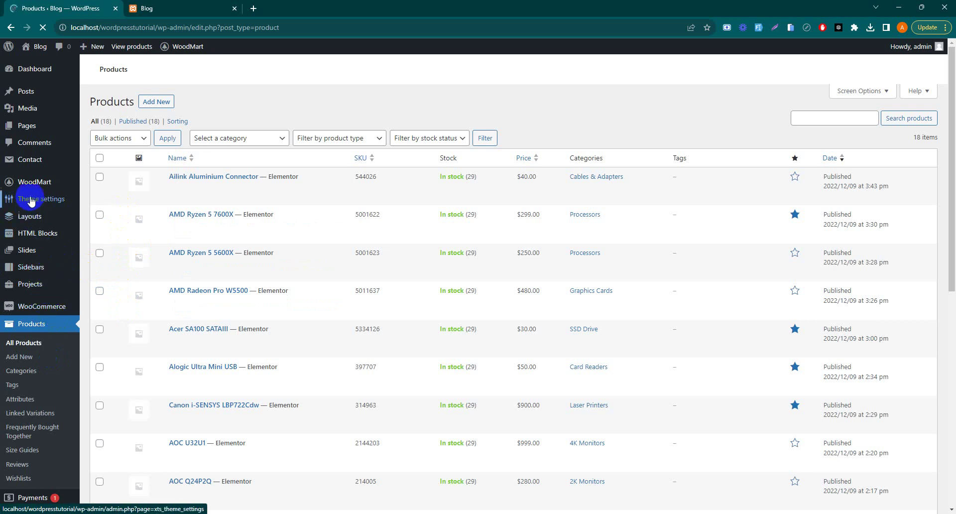
Step: Browse WoodMart's General layout settings for Header mega electronics and reach the Page title options
mouse_move(31, 200)
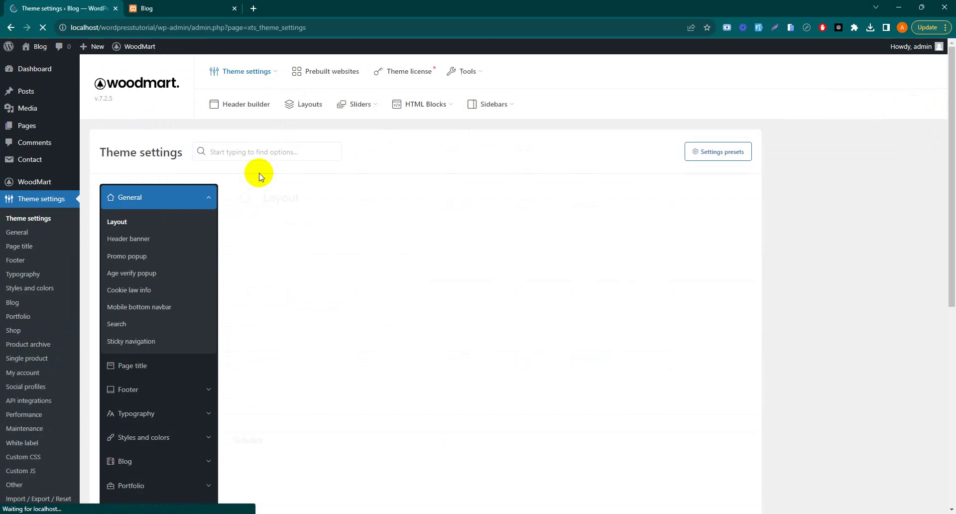
scroll(165, 161, down, 1)
scroll(165, 161, down, 4)
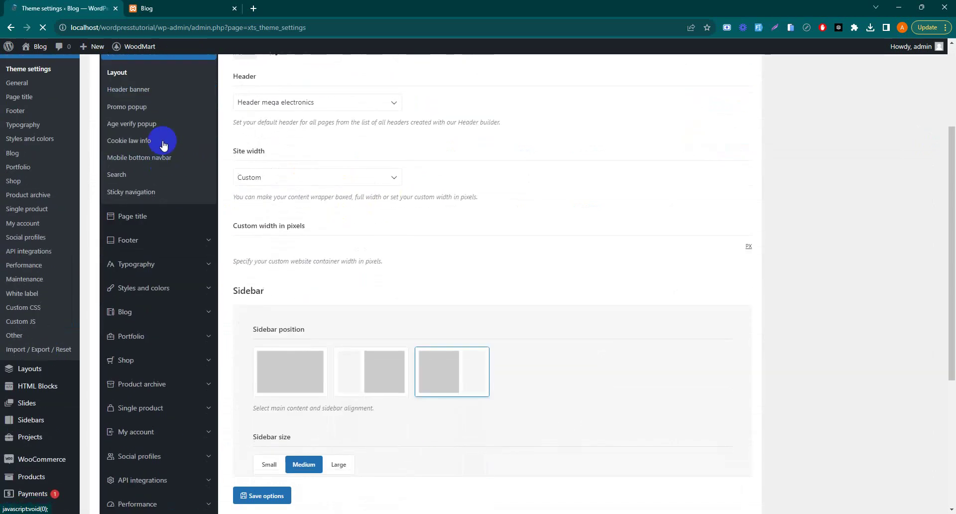
scroll(159, 311, up, 4)
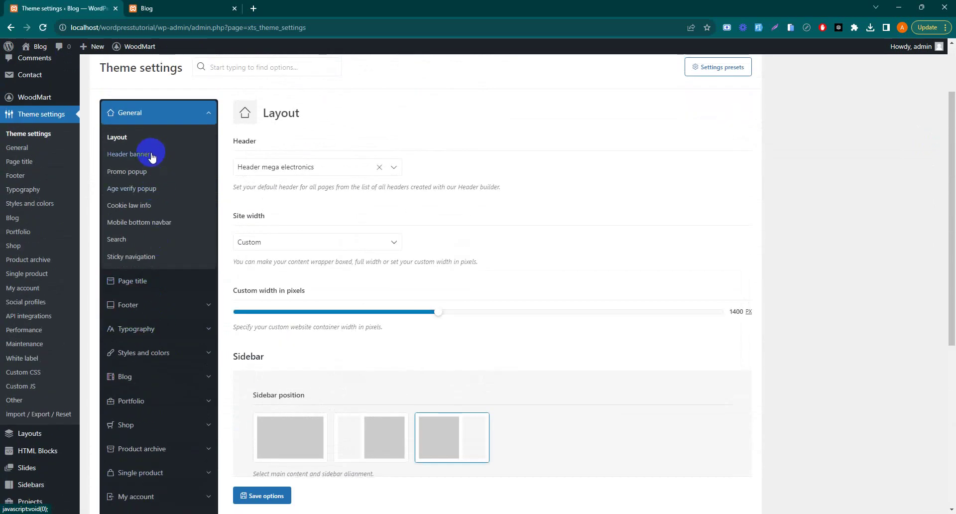
scroll(148, 213, down, 2)
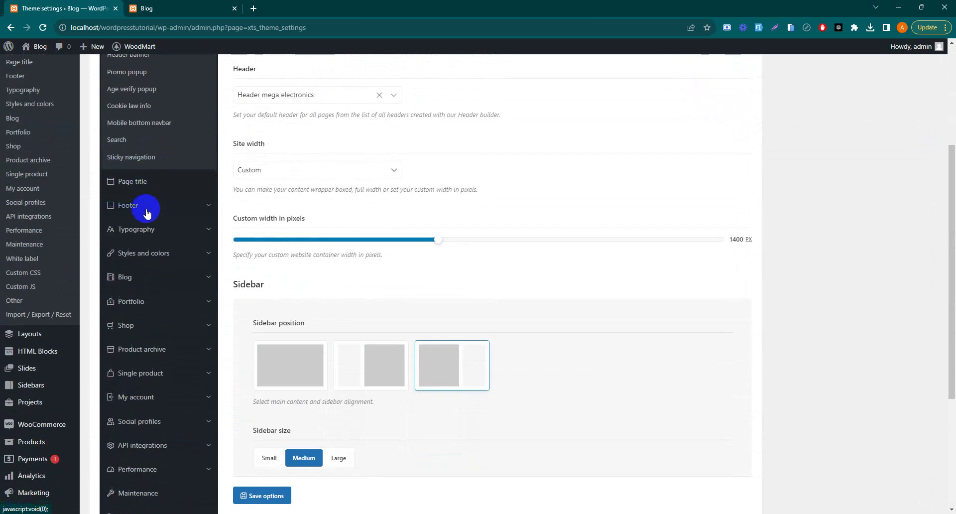
scroll(149, 199, down, 4)
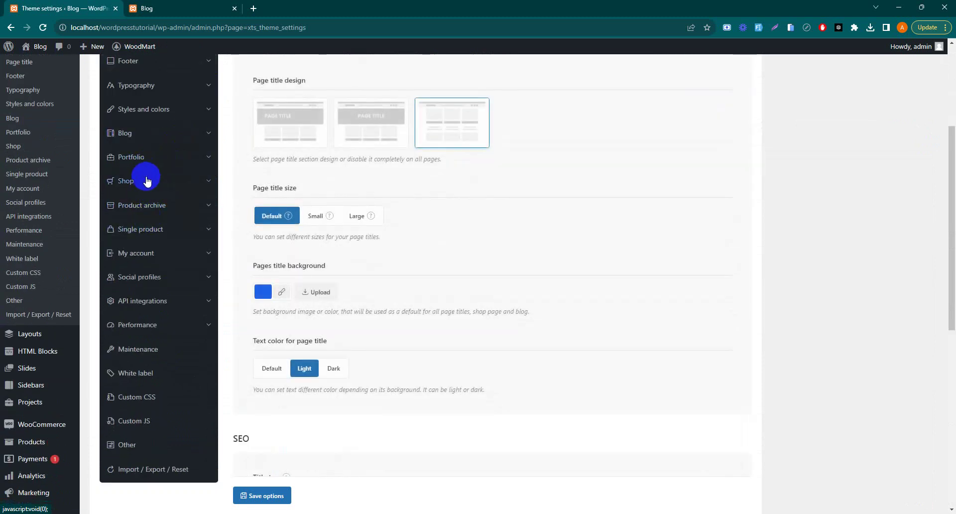
scroll(147, 181, up, 1)
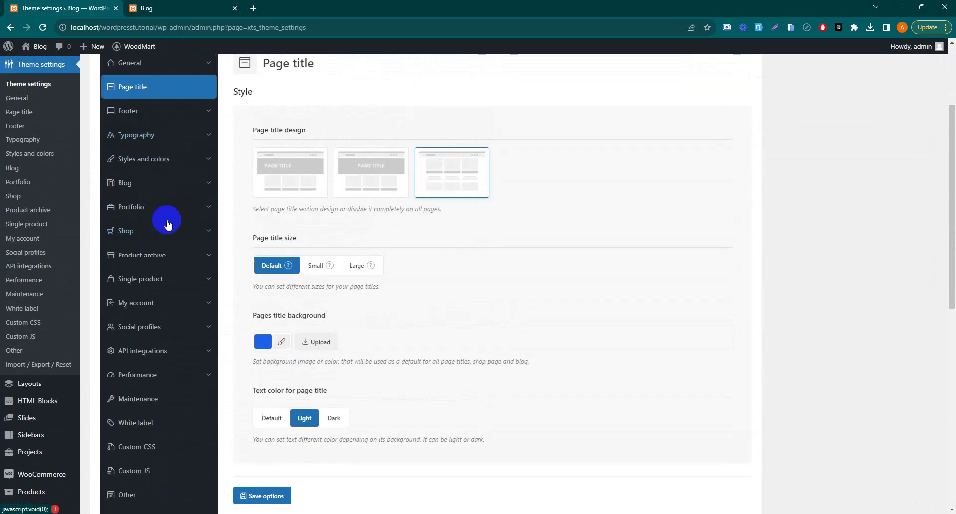
scroll(191, 210, up, 3)
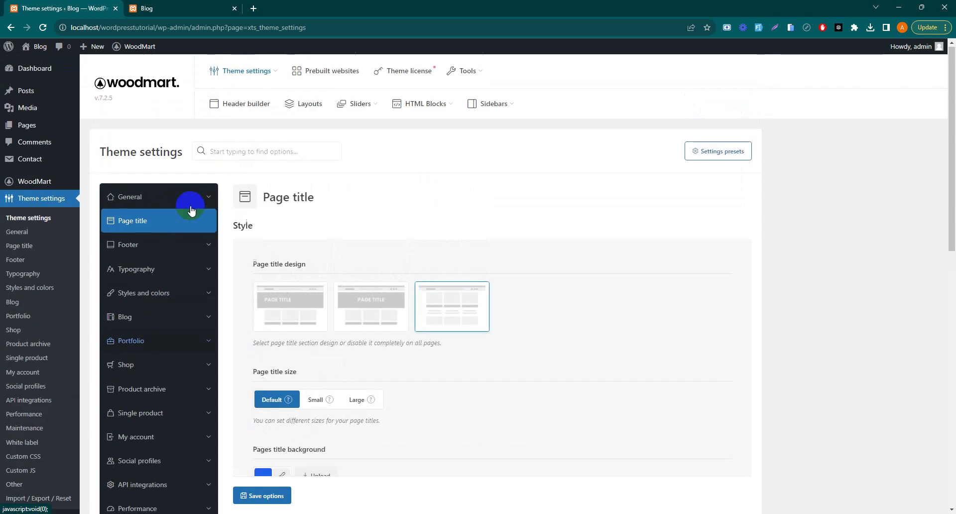